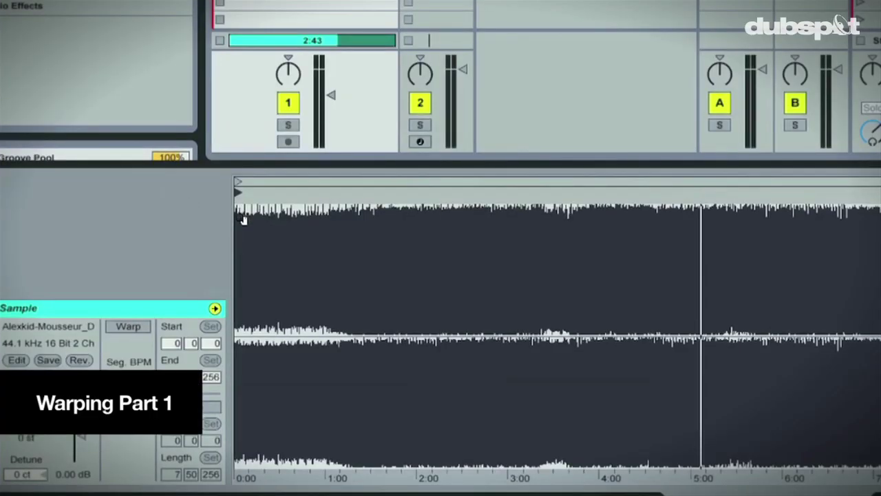
drag(242, 219, 285, 241)
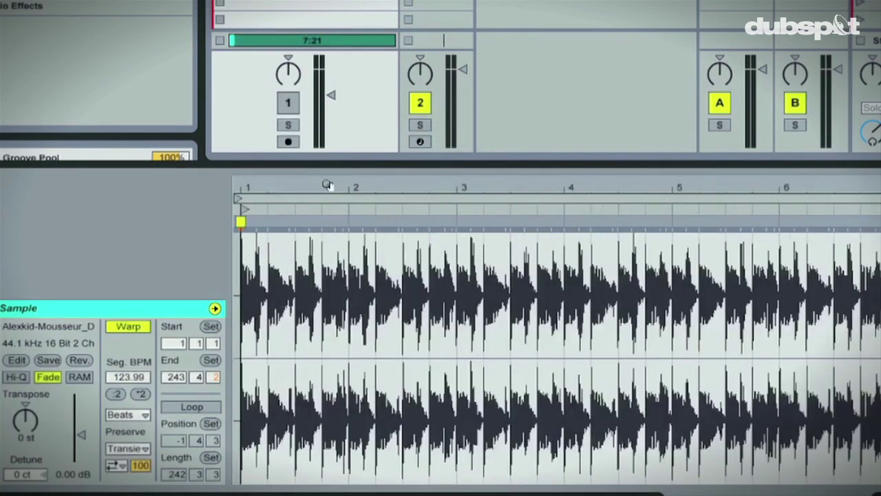
drag(328, 186, 327, 185)
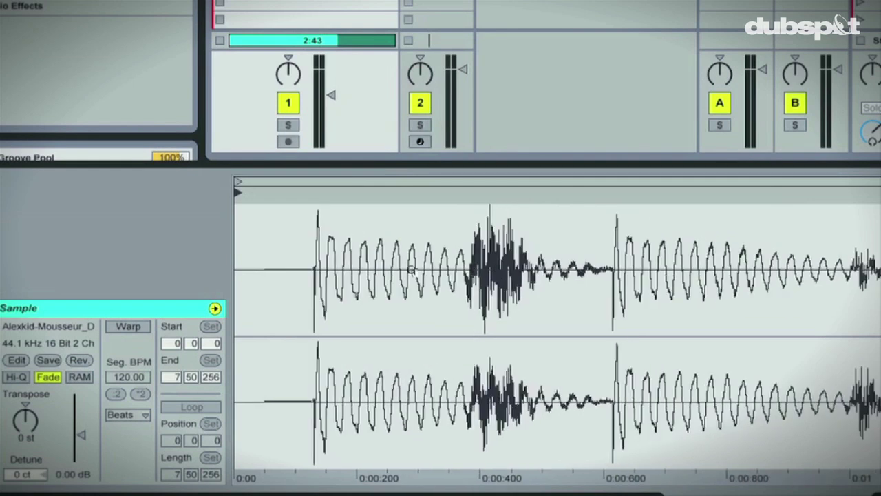
click(262, 255)
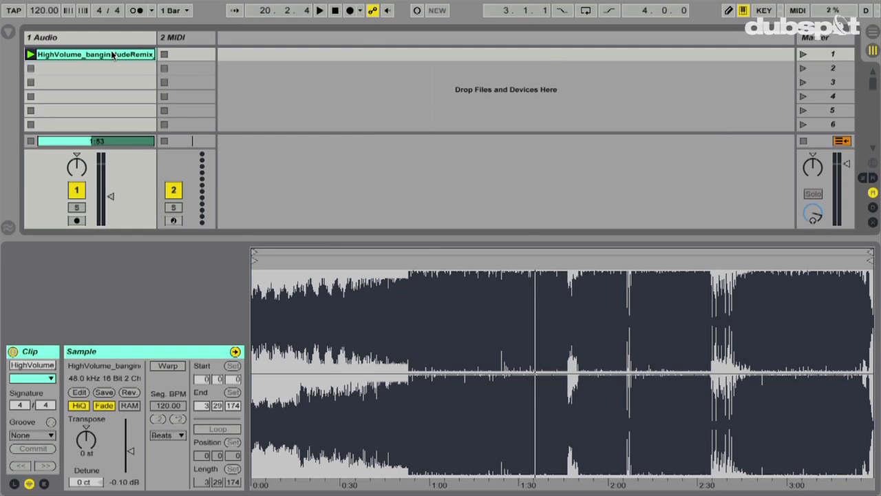
Check the Auto-Warp Long Samples option in the Record, Warp and Launch preferences
click(41, 1)
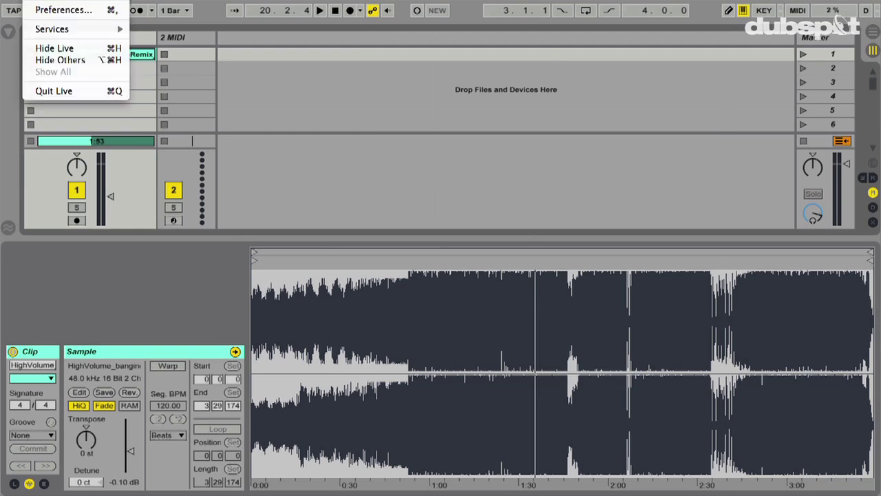
click(46, 9)
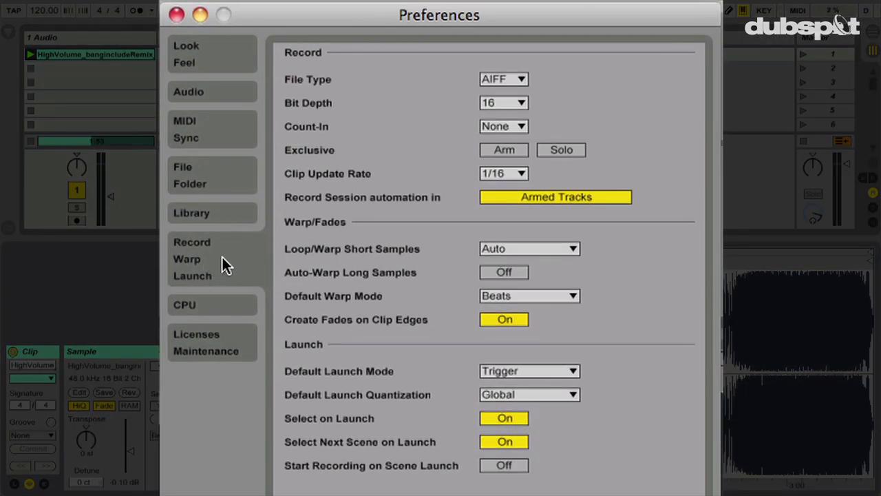
click(222, 254)
click(177, 14)
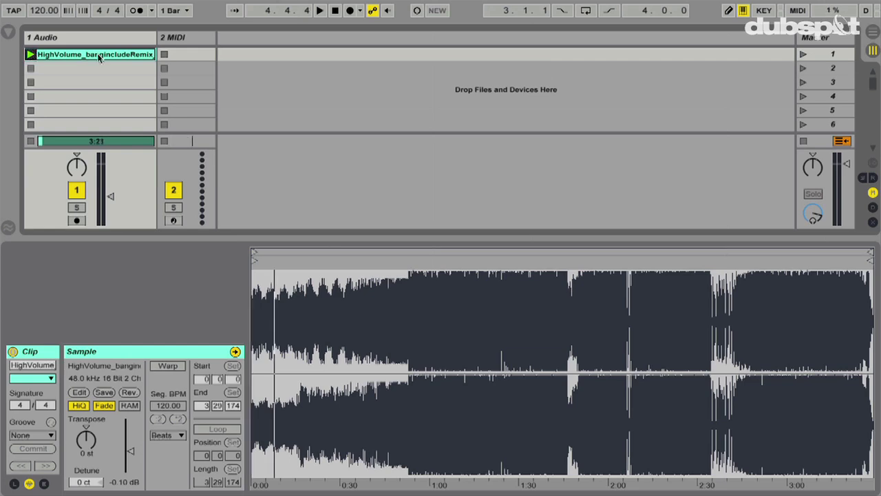
Audition the track's opening and move the clip's start marker to about 0:52.378, near where the steady beat begins
key(space)
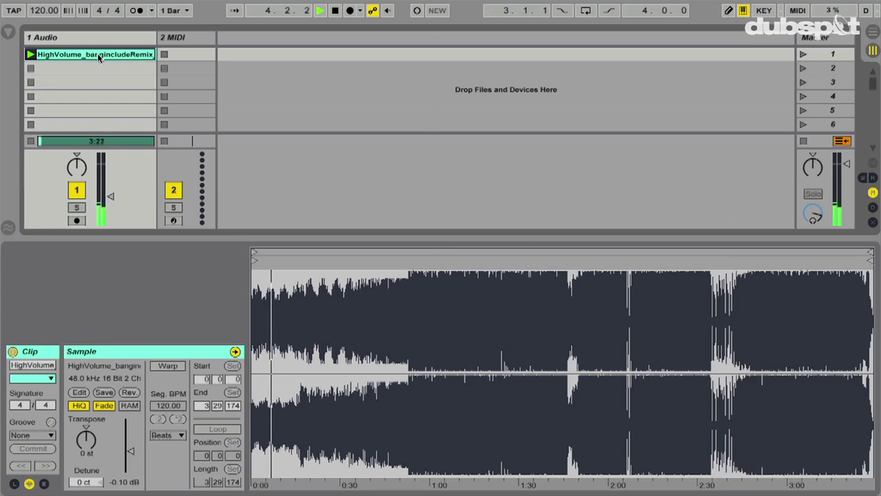
key(space)
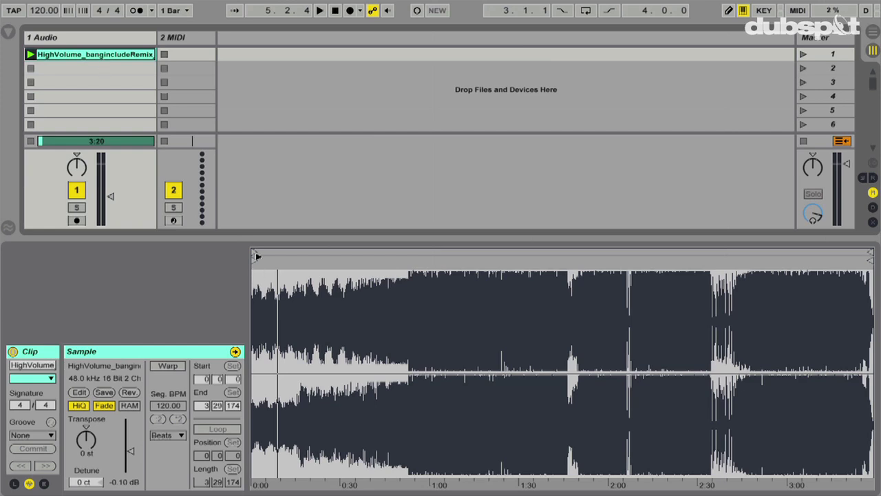
mouse_move(254, 261)
mouse_down()
mouse_move(392, 255)
mouse_move(367, 268)
mouse_move(380, 259)
mouse_move(434, 261)
mouse_move(446, 283)
mouse_up()
key(space)
key(space)
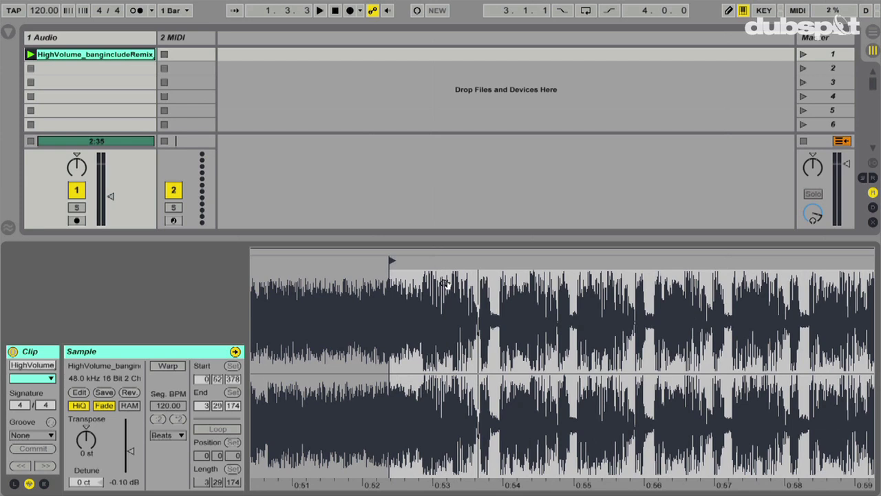
Reposition the clip's start marker to about 0:52.630 and audition the clip from there
drag(445, 283, 445, 284)
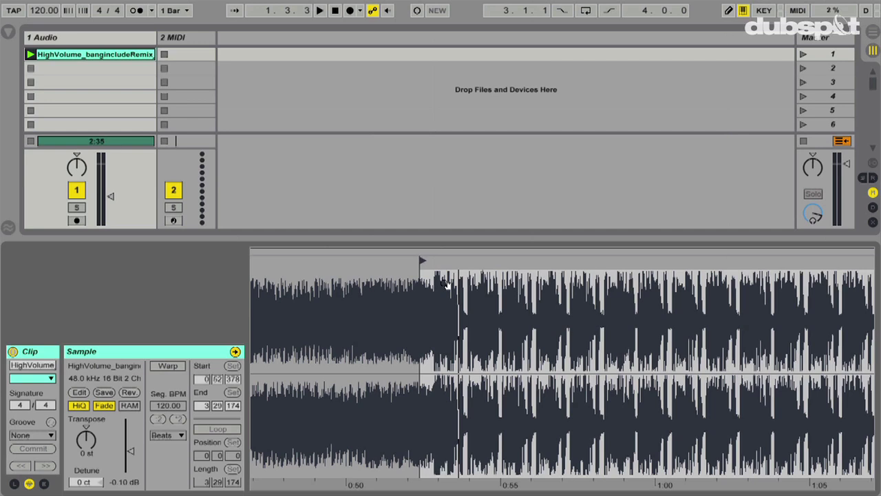
drag(444, 283, 436, 241)
mouse_move(440, 282)
mouse_down()
mouse_move(387, 291)
mouse_move(399, 295)
mouse_move(395, 258)
mouse_move(422, 255)
mouse_move(423, 214)
mouse_up()
click(418, 258)
key(space)
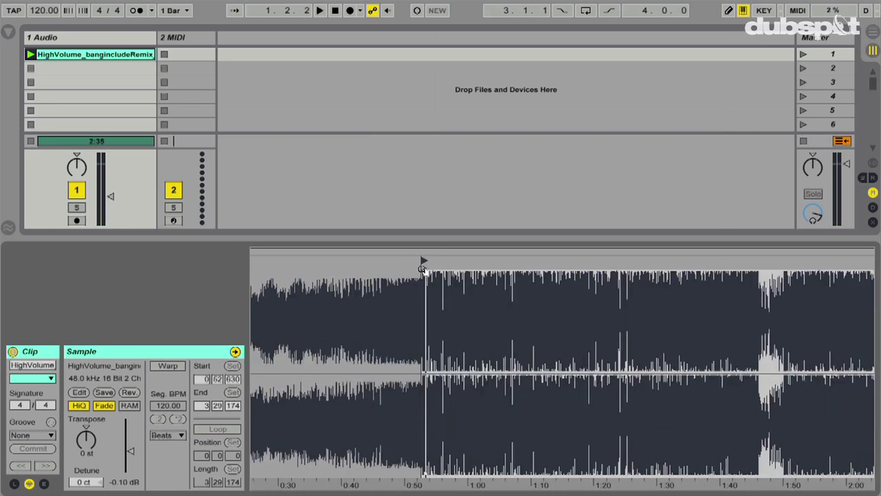
scroll(422, 269, up, 10)
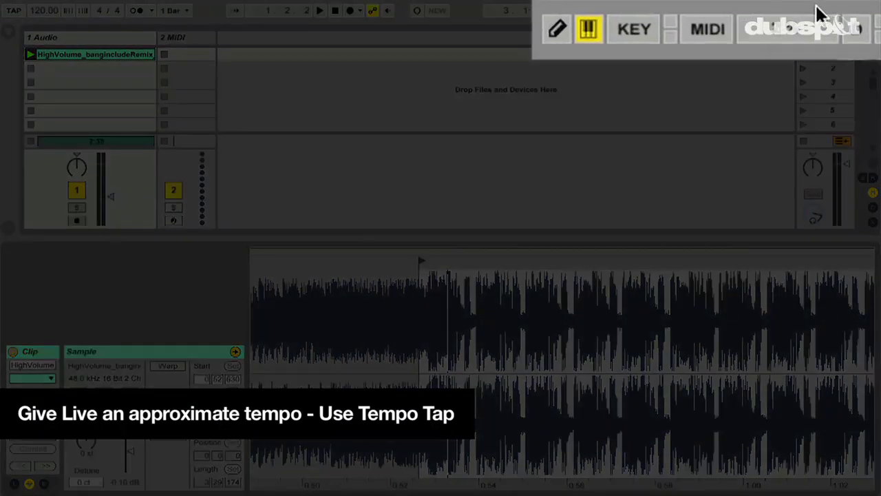
Turn off the computer MIDI keyboard and tap an approximate tempo of 108.06 BPM along with the playing track
click(764, 11)
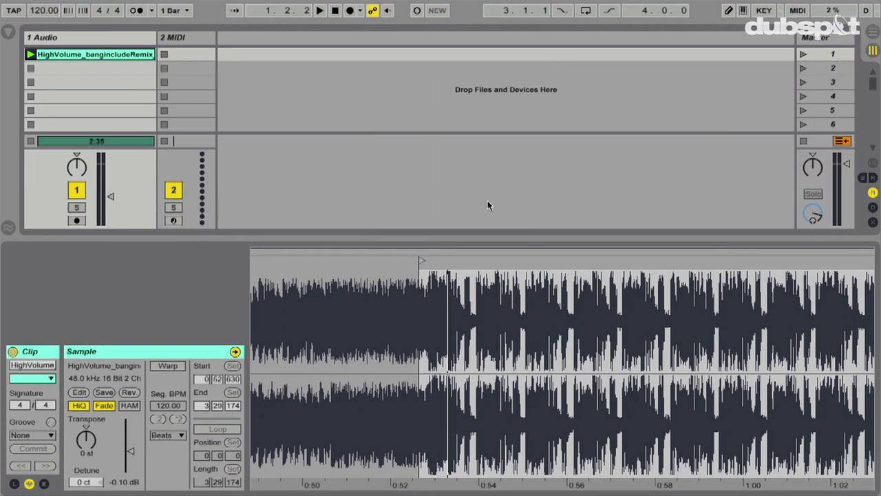
key(space)
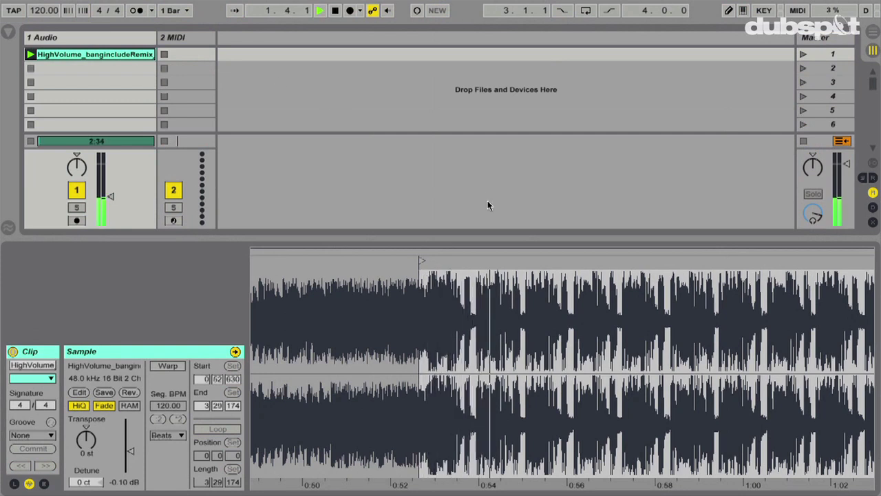
key(t)
key(t)
key(t)
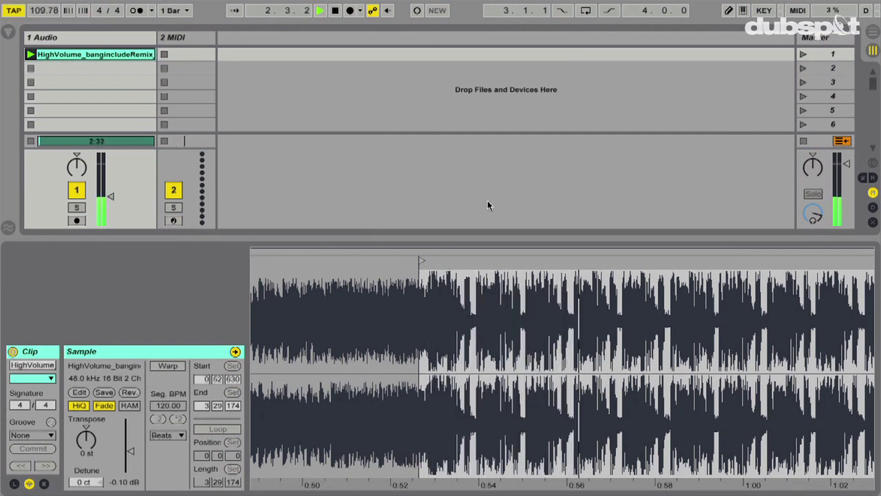
key(t)
key(t)
key(space)
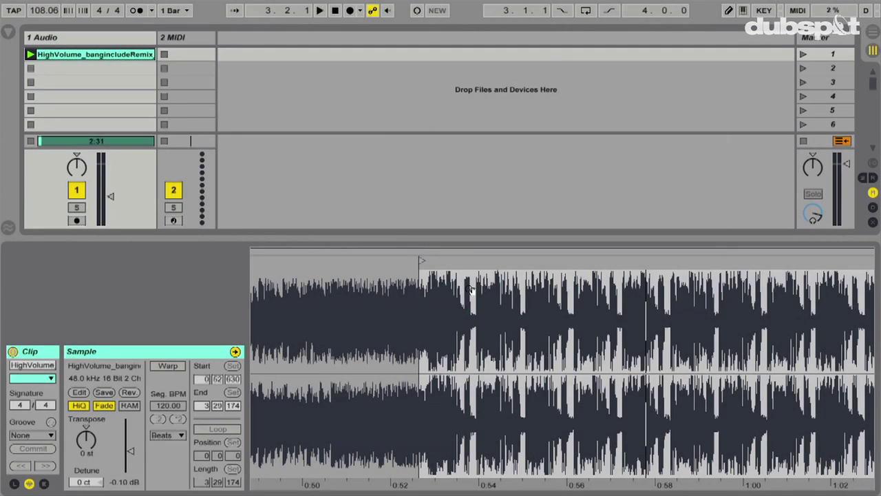
Move the clip's start marker closer to the first kick of the steady beat, at about 0:52.848
mouse_move(470, 290)
mouse_down()
mouse_move(470, 279)
mouse_move(432, 298)
mouse_move(432, 279)
mouse_up()
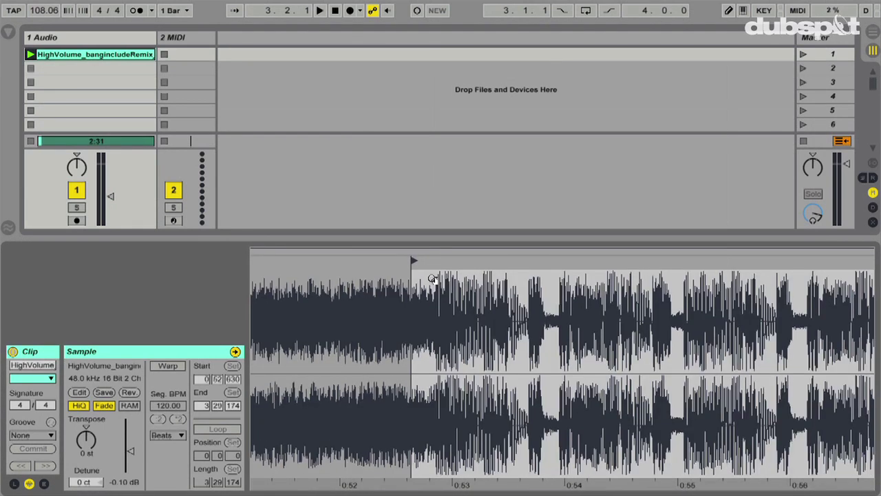
mouse_move(432, 320)
mouse_down()
mouse_move(432, 245)
mouse_move(423, 303)
mouse_move(416, 271)
mouse_move(470, 260)
mouse_up()
key(plus)
key(plus)
key(plus)
key(plus)
key(plus)
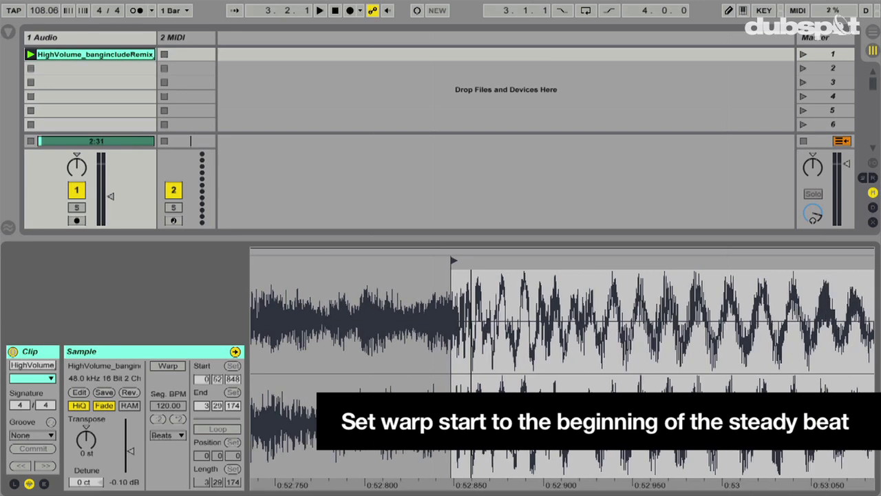
key(plus)
key(plus)
key(plus)
key(plus)
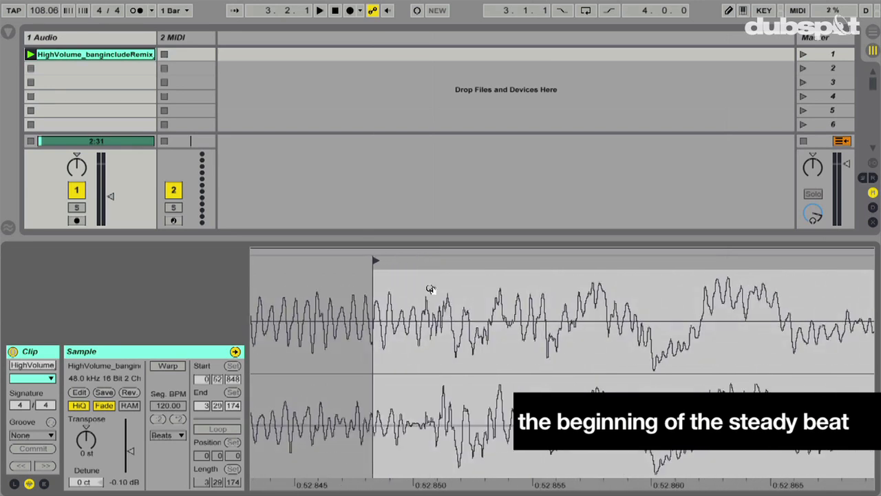
Fine-tune the start marker to about 0:52.851, exactly on the first kick's transient, and audition it
drag(384, 262, 427, 261)
key(space)
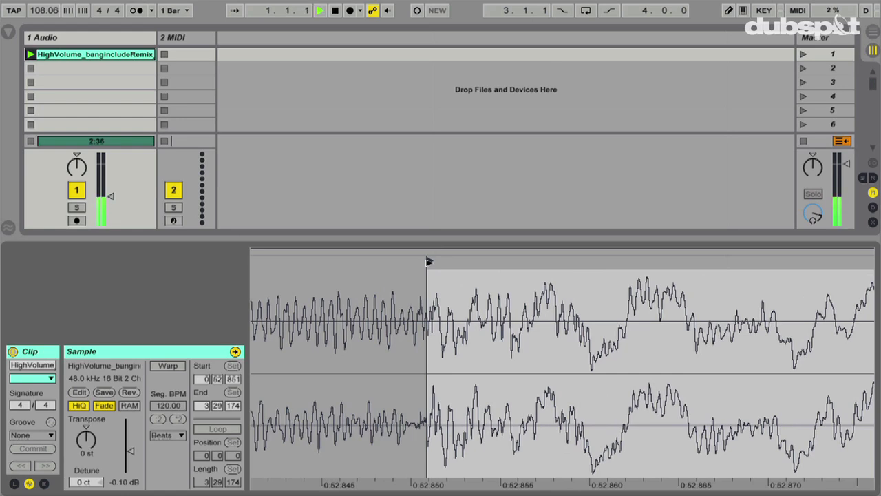
key(space)
Play the clip from its start marker to check that it begins cleanly on the first beat
key(minus)
key(minus)
key(minus)
key(minus)
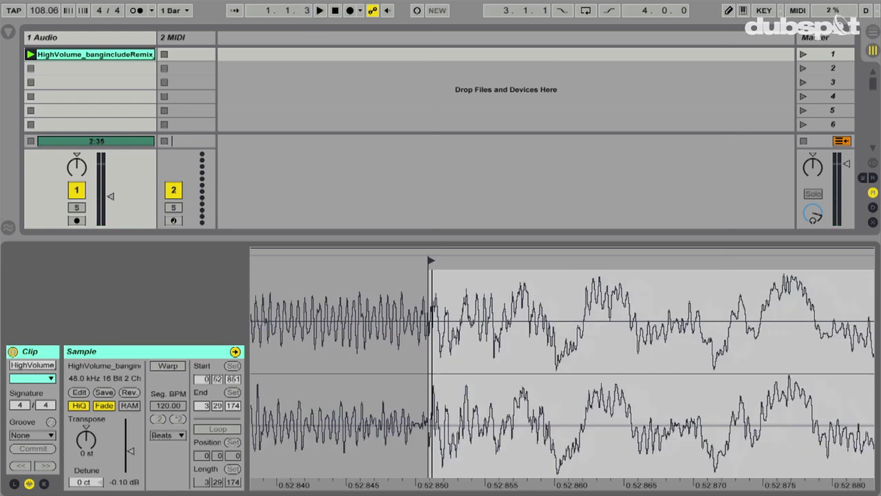
drag(432, 279, 435, 345)
key(space)
key(space)
drag(437, 260, 404, 263)
key(space)
double_click(404, 268)
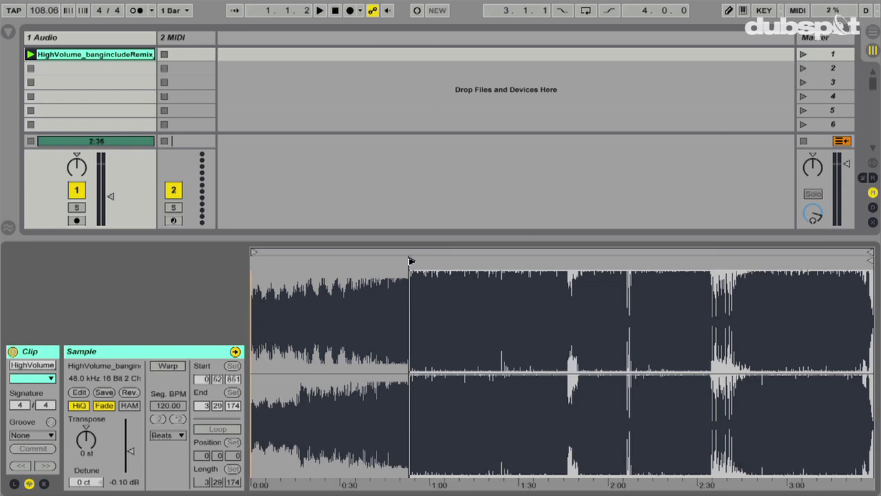
Set position 1.1.1 of the clip at its start marker
right_click(411, 262)
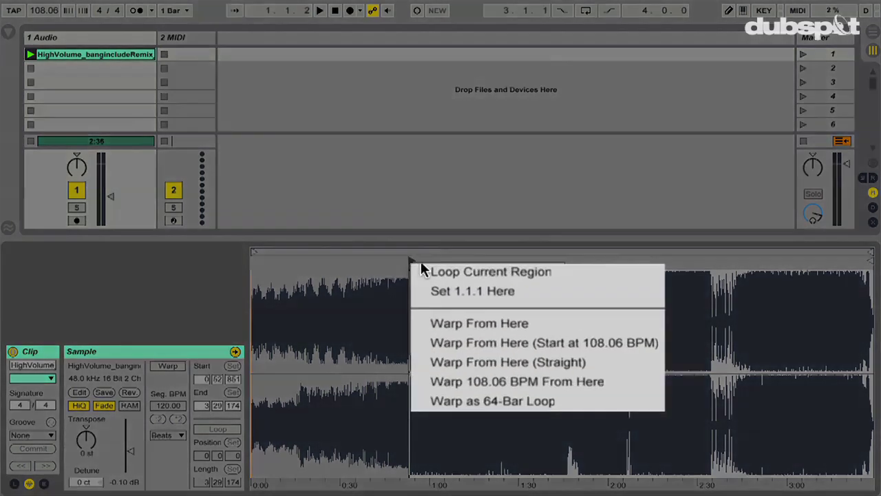
click(469, 300)
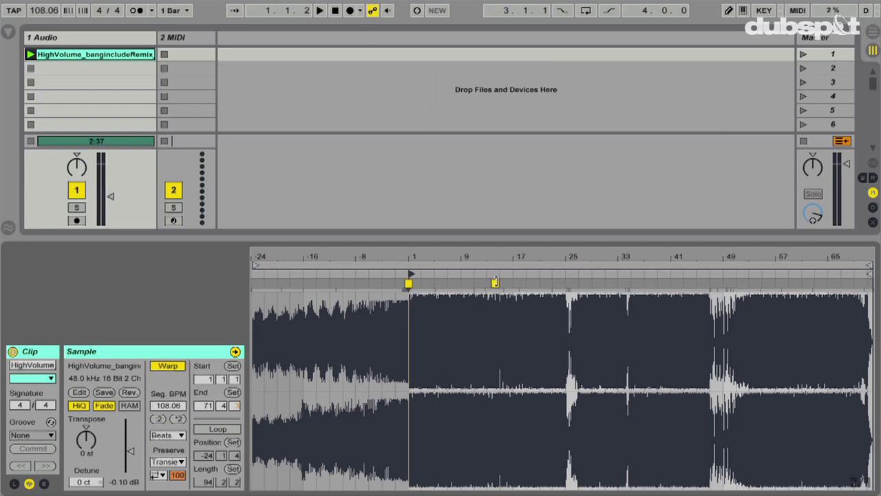
drag(409, 253, 526, 256)
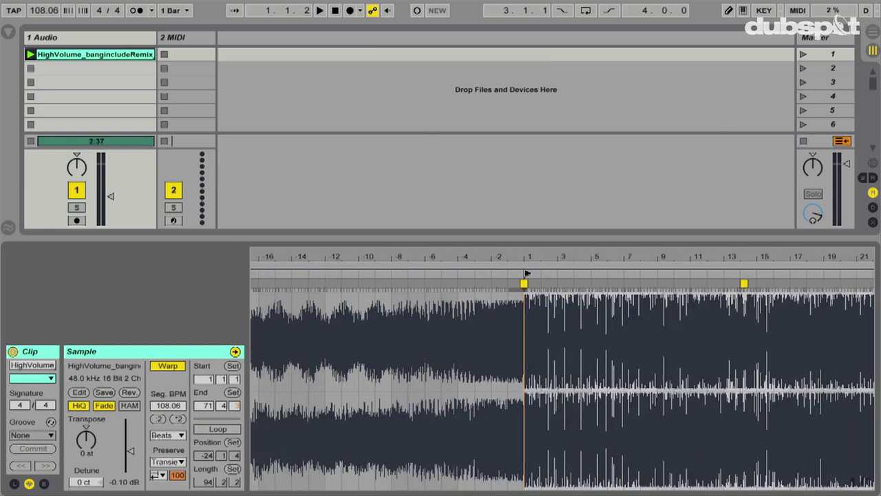
Warp the clip from the 1.1.1 start marker using Warp From Here (Straight)
right_click(524, 282)
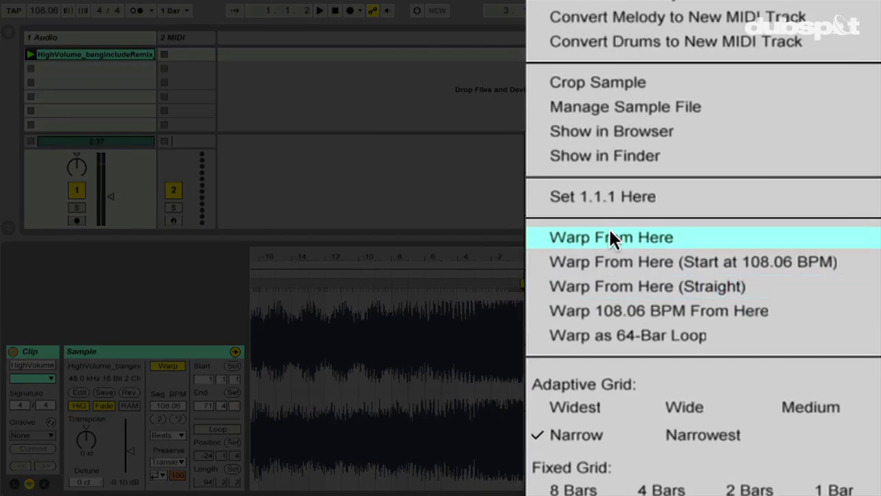
click(620, 284)
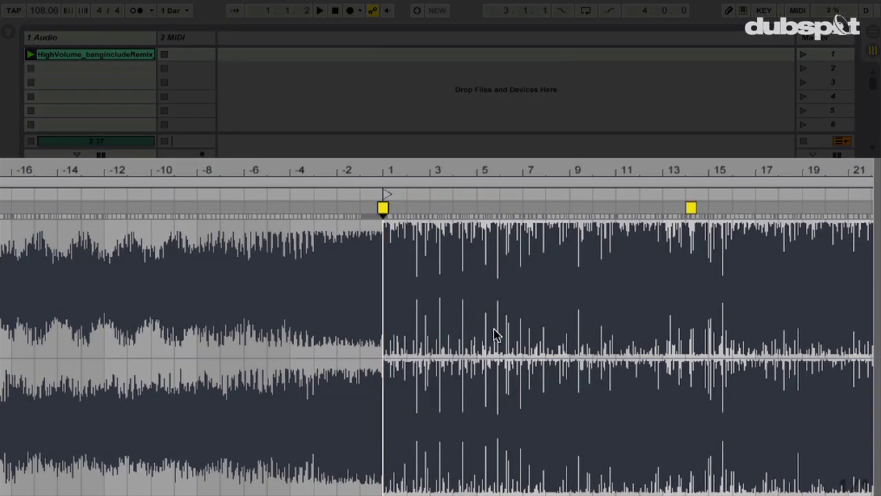
scroll(495, 335, right, 10)
scroll(279, 348, up, 5)
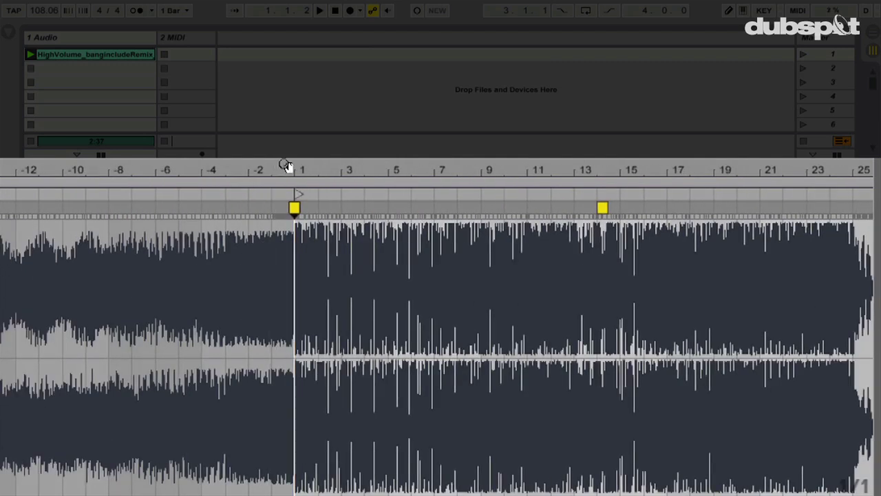
drag(294, 169, 263, 138)
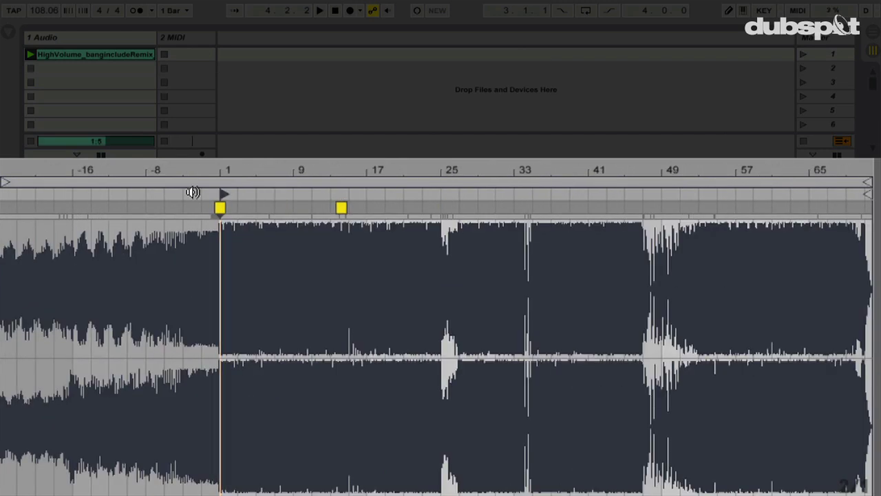
right_click(222, 194)
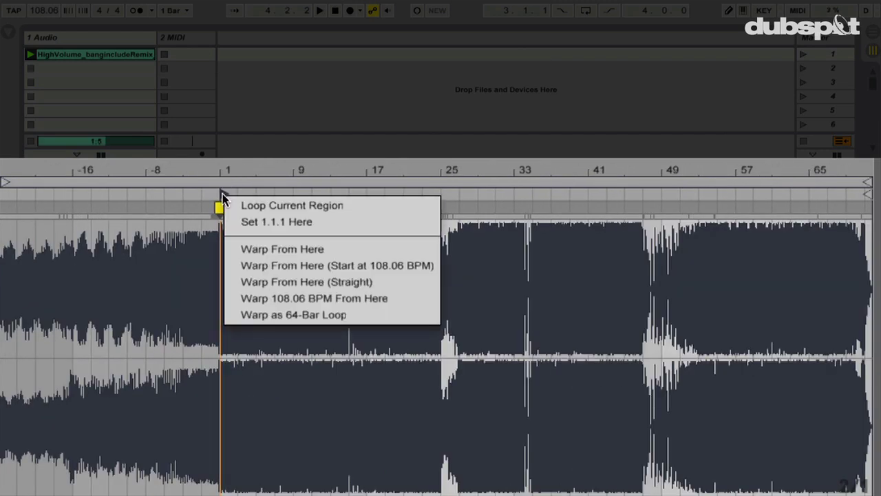
click(266, 282)
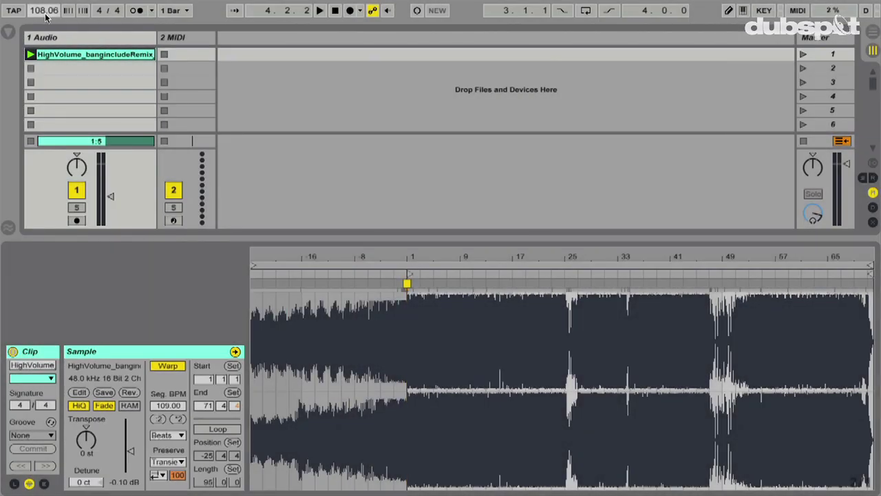
Set the project tempo to 109.00 BPM to match the clip's segment tempo
text(09)
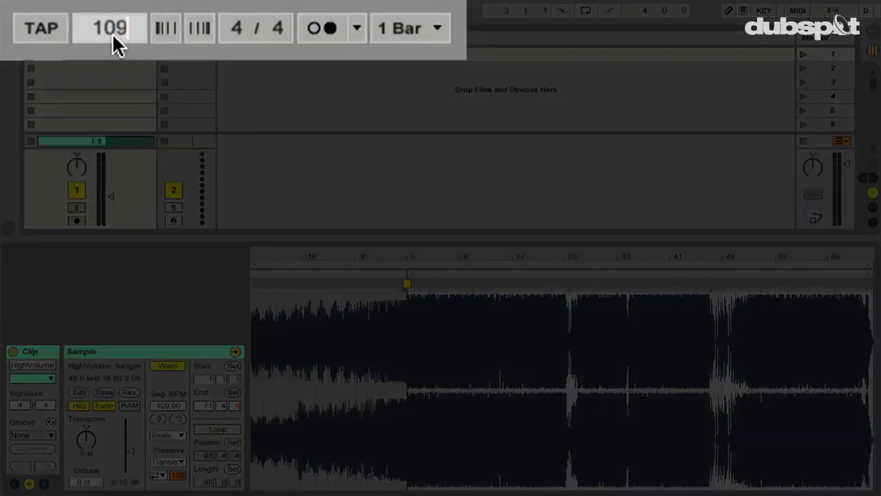
key(Return)
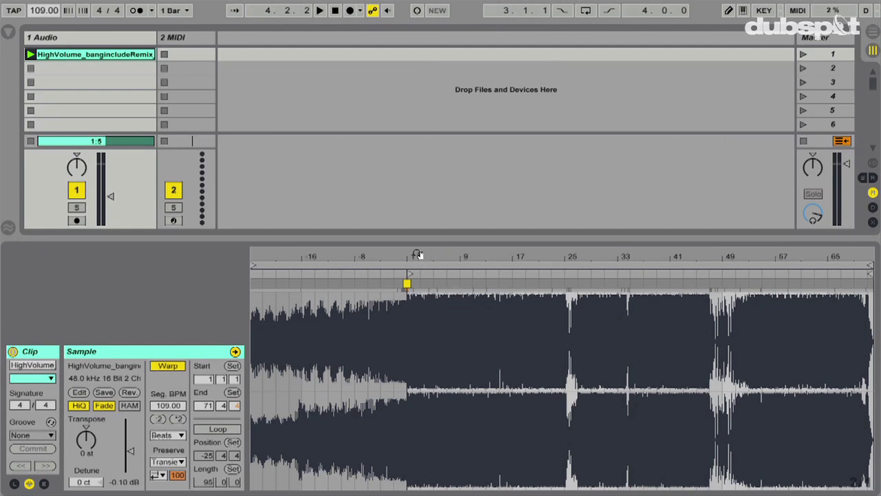
Examine how far the transient at bar 69, near the end of the clip, is offset from its grid line
drag(811, 259, 669, 255)
drag(351, 255, 749, 371)
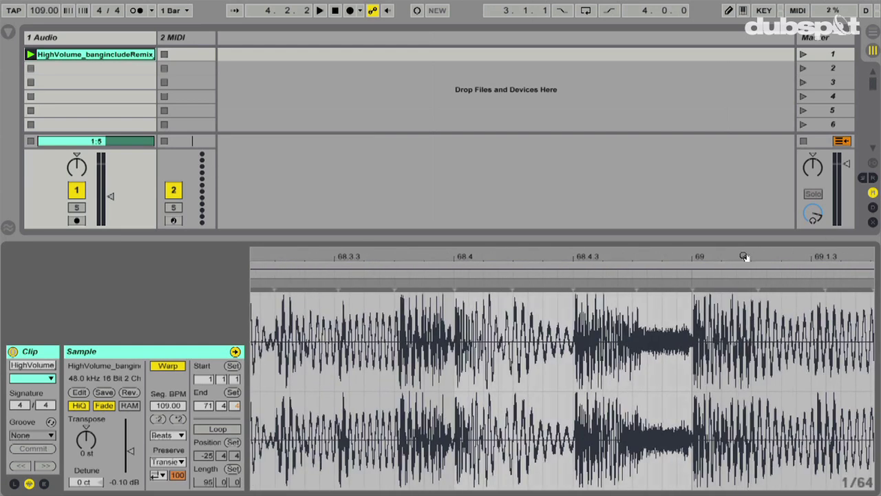
drag(691, 256, 543, 310)
drag(498, 301, 557, 305)
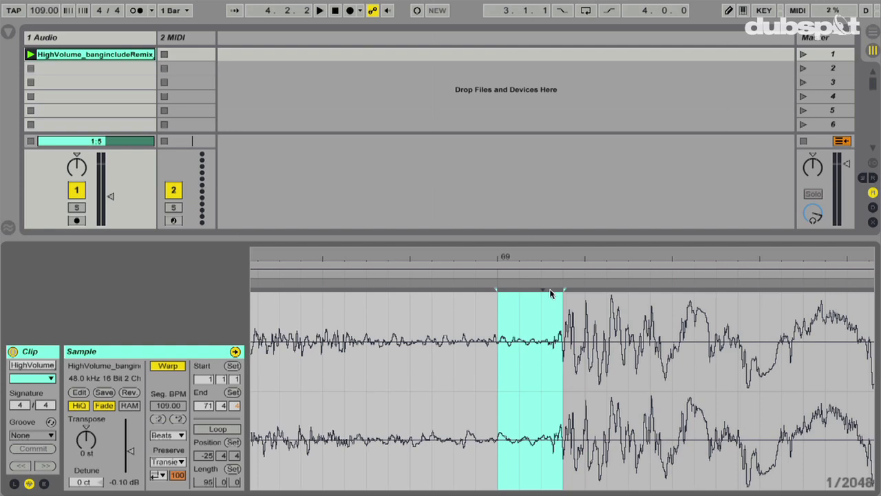
click(543, 312)
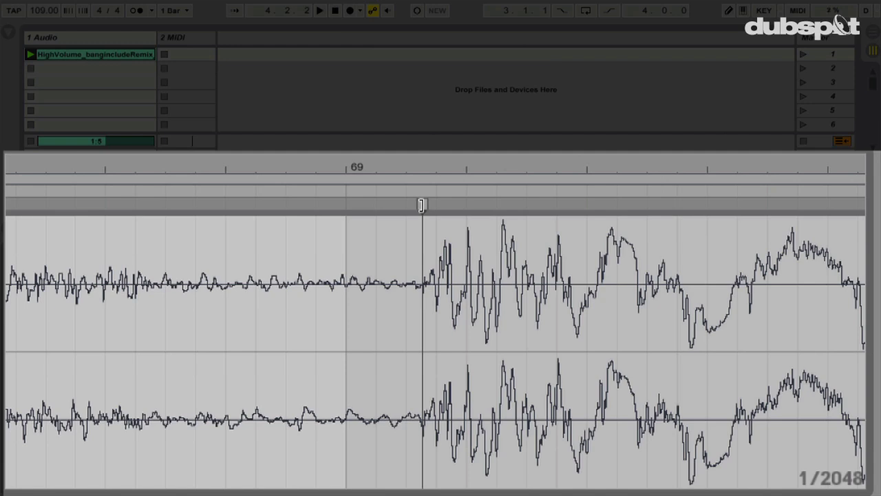
Shift the transient just after bar 69 onto the bar 69 grid line and check its alignment
drag(422, 205, 353, 211)
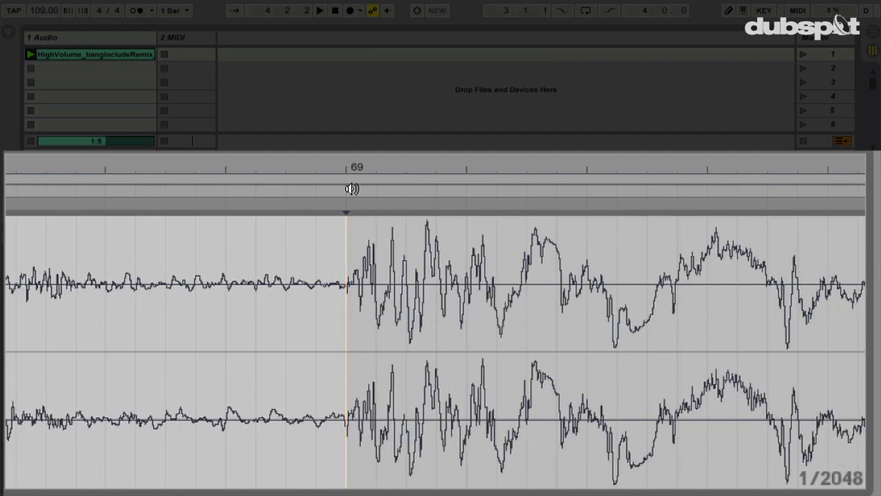
drag(350, 172, 349, 34)
drag(474, 173, 473, 206)
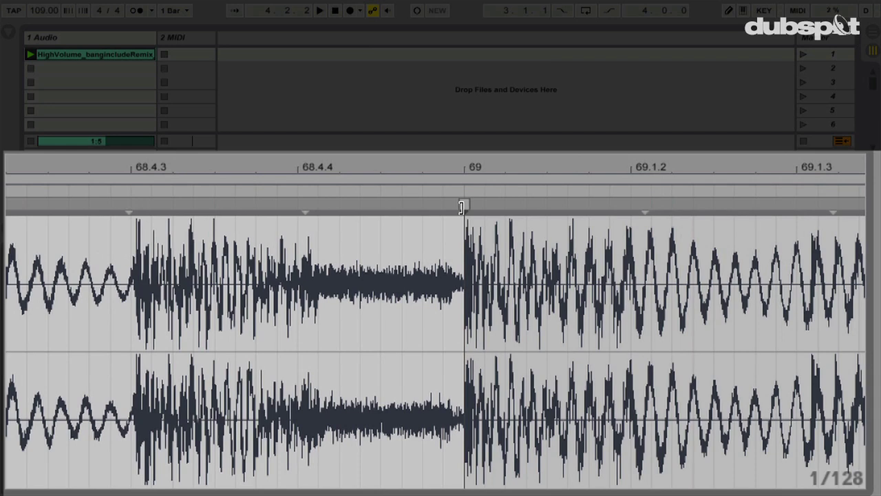
drag(470, 170, 470, 207)
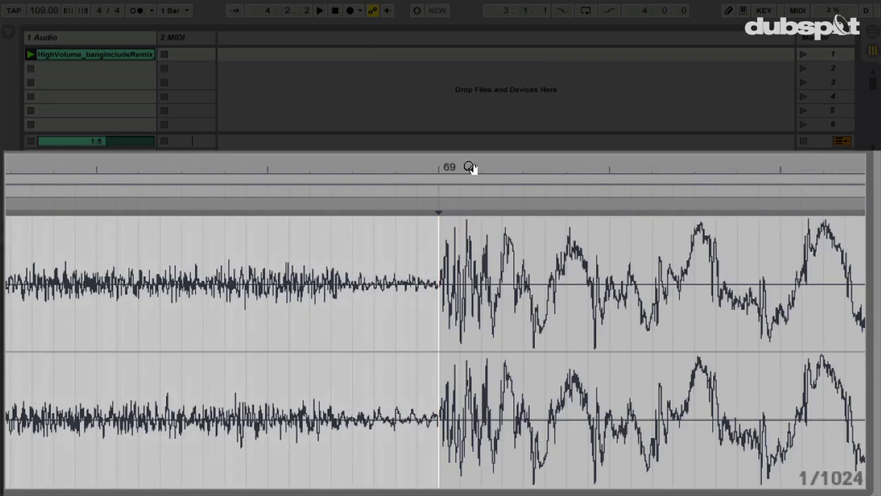
drag(464, 173, 841, 166)
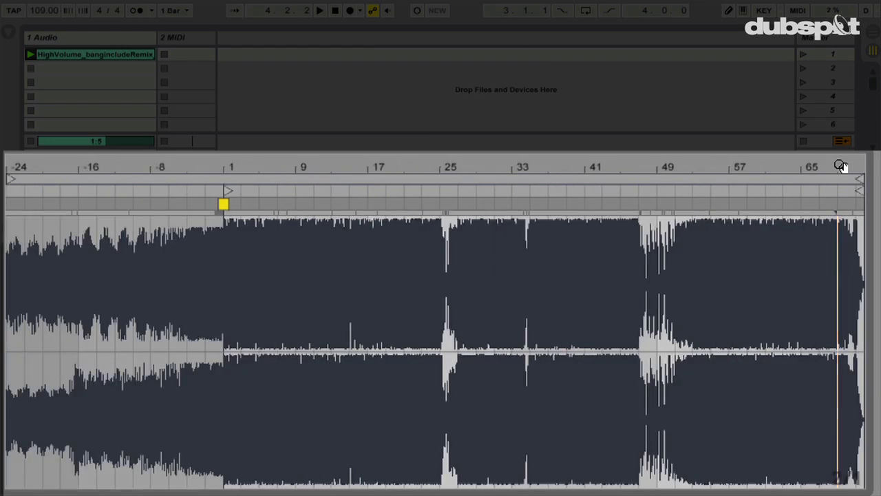
Highlight the intro before bar 1 and move the clip's start marker to the beginning of the audio at bar -24
drag(7, 165, 8, 252)
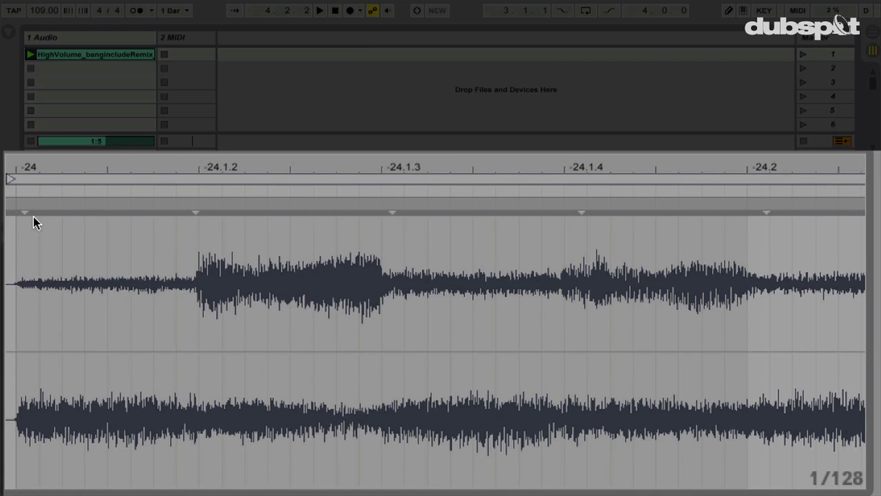
mouse_move(26, 199)
mouse_down()
mouse_move(26, 166)
mouse_move(8, 189)
mouse_move(9, 210)
mouse_move(8, 166)
mouse_move(11, 215)
mouse_move(10, 172)
mouse_move(124, 189)
mouse_up()
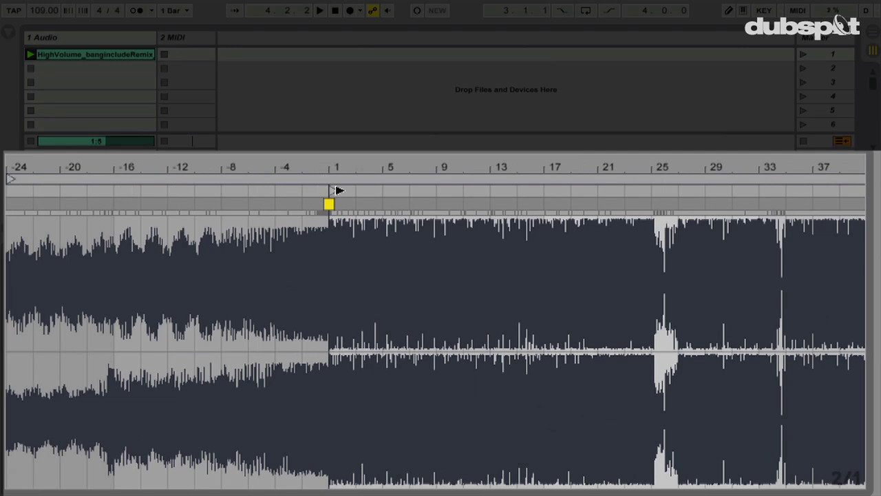
drag(14, 234, 327, 231)
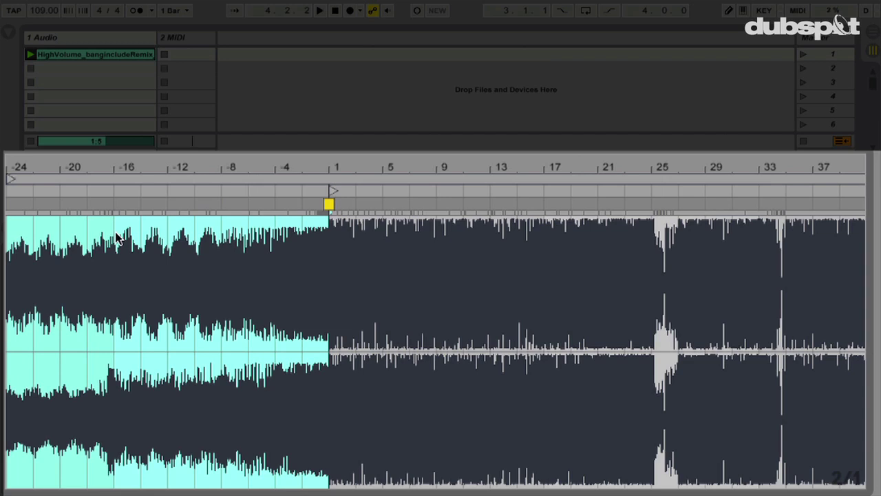
click(330, 195)
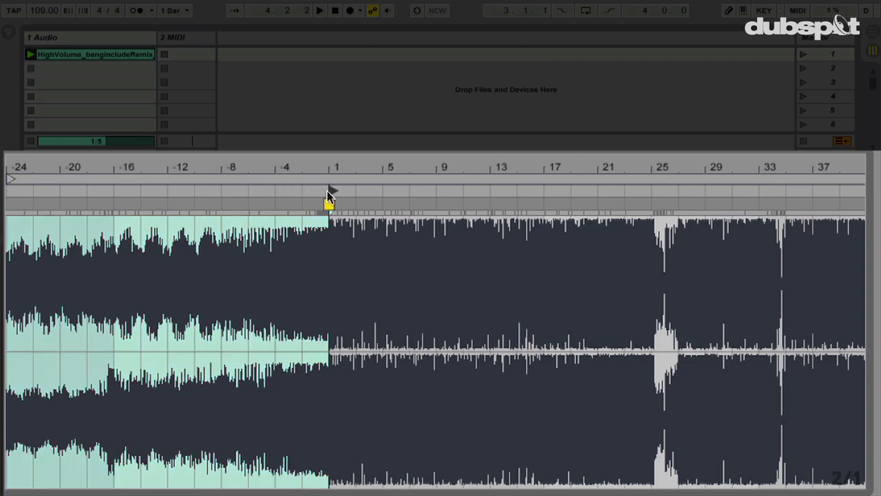
mouse_move(334, 191)
mouse_down()
mouse_move(24, 193)
mouse_move(9, 209)
mouse_up()
Play the clip from the start marker at bar -24 to check the intro's timing, and stop playback
drag(8, 166, 8, 303)
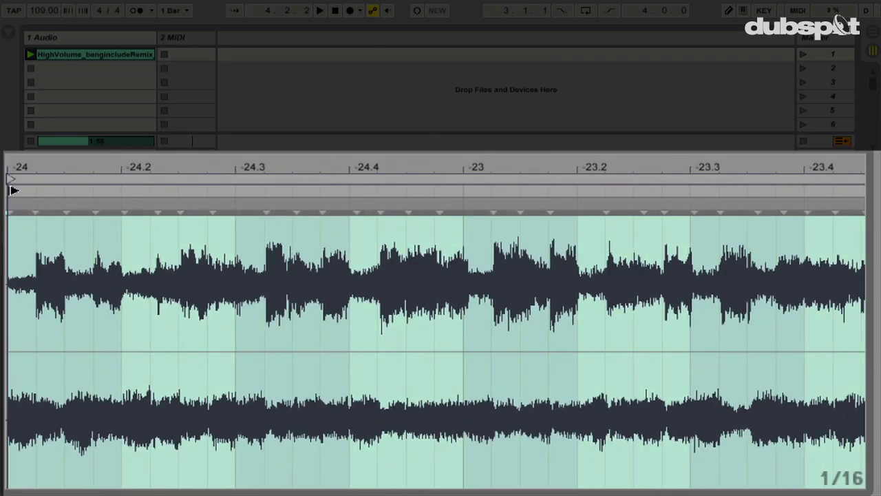
scroll(26, 162, down, 3)
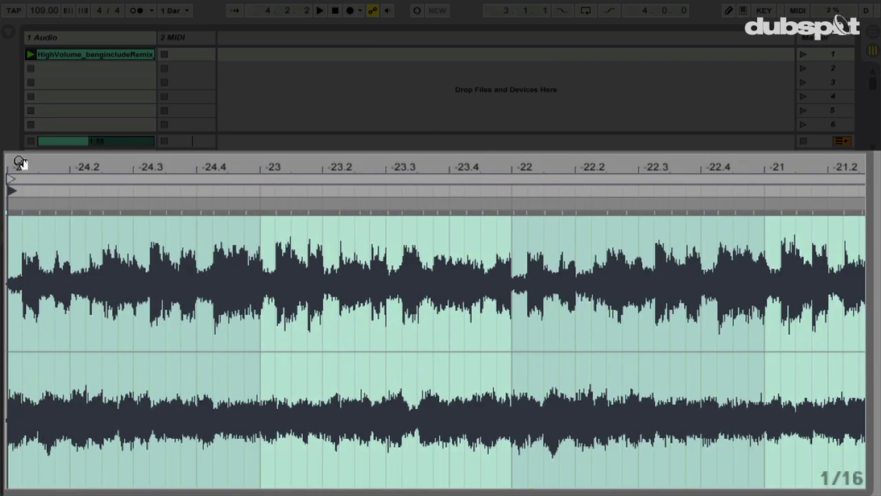
key(space)
scroll(19, 164, down, 5)
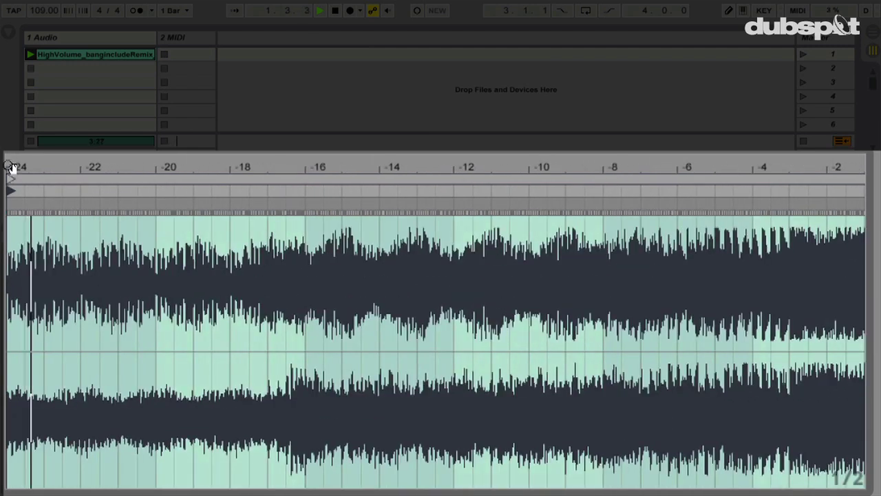
drag(451, 275, 451, 207)
key(space)
Place a warp marker at the clip's first sound and align it with the bar -24 grid line
drag(225, 163, 224, 358)
scroll(208, 242, up, 2)
drag(207, 166, 224, 41)
drag(12, 165, 39, 390)
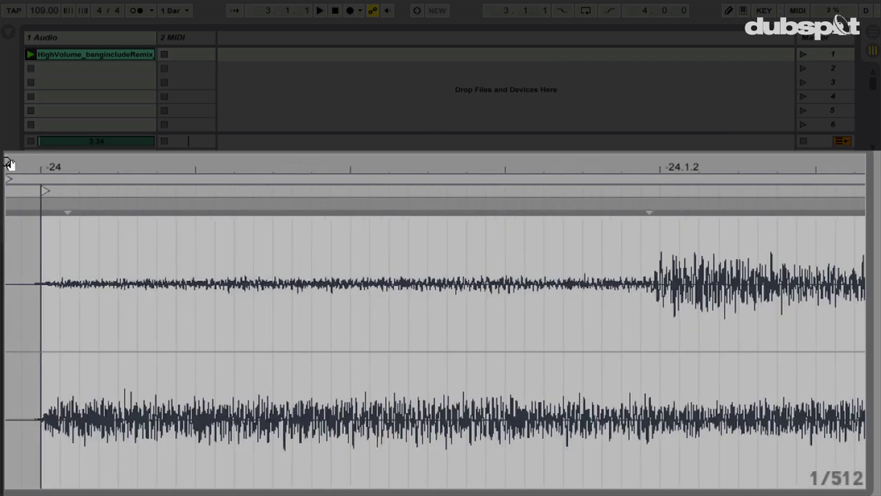
drag(38, 166, 58, 227)
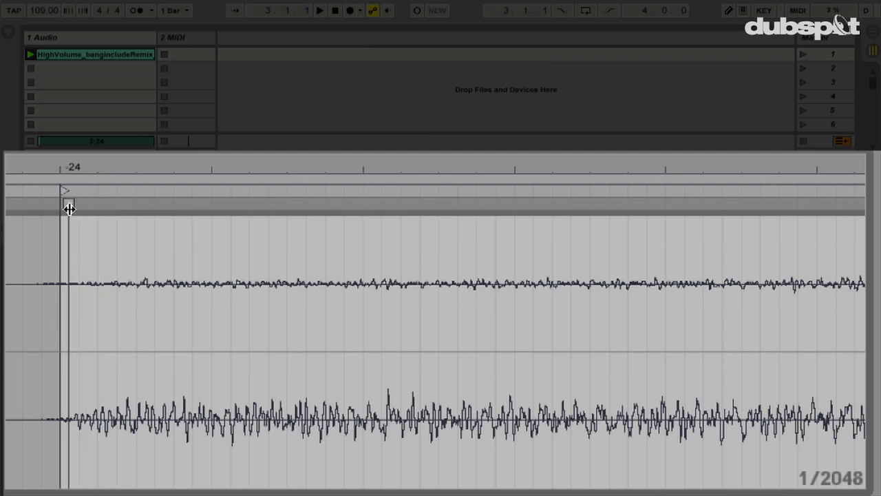
drag(68, 207, 62, 206)
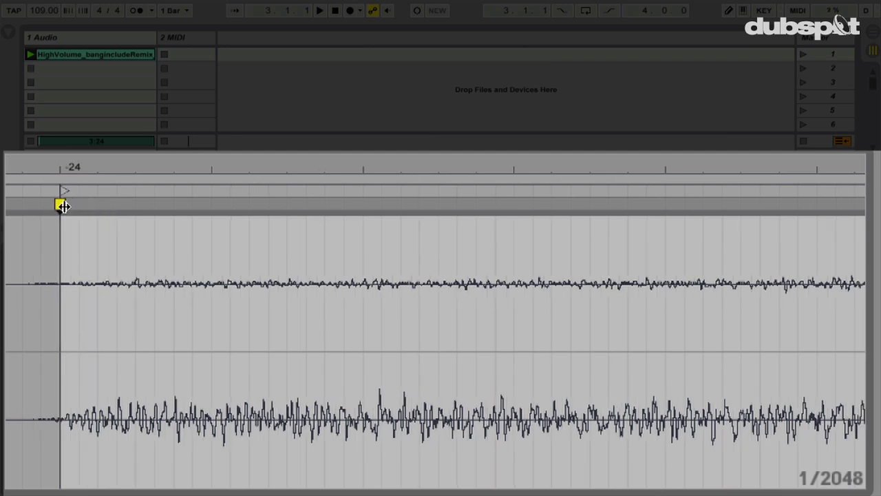
drag(93, 172, 9, 172)
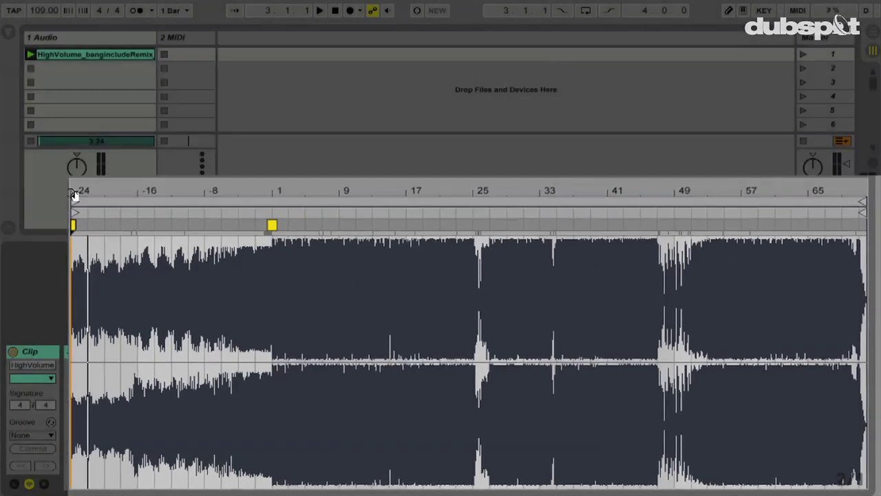